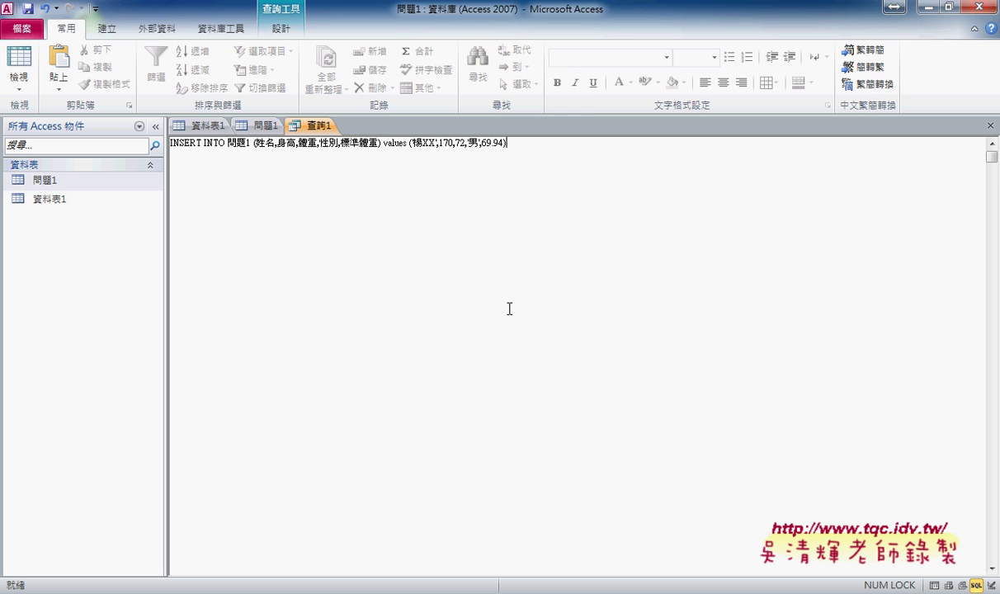
Step: Select the INSERT INTO 問題1 statement and run it, bringing up the append-one-row confirmation
left_click(281, 29)
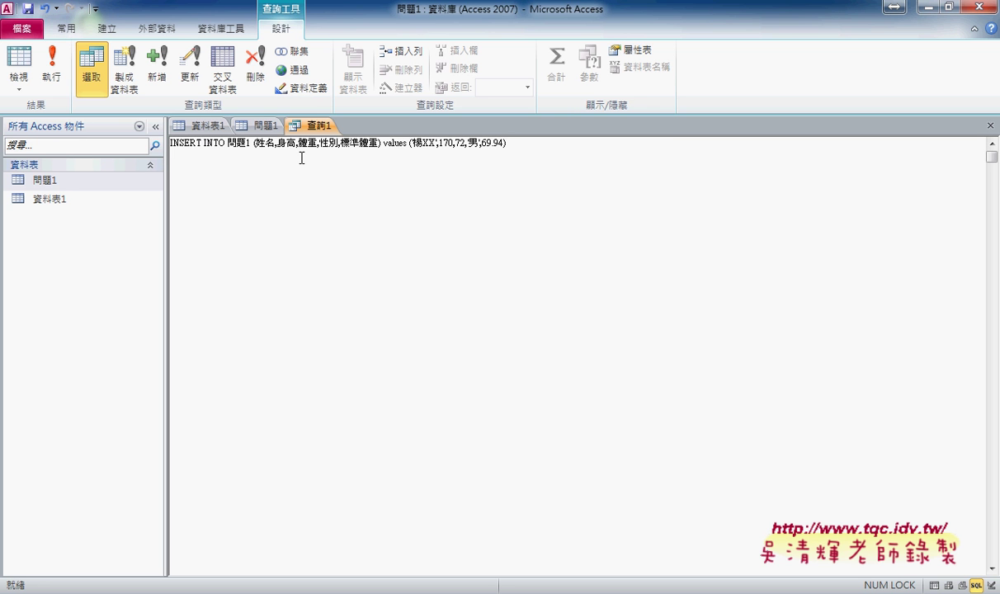
left_click_drag(508, 143, 165, 145)
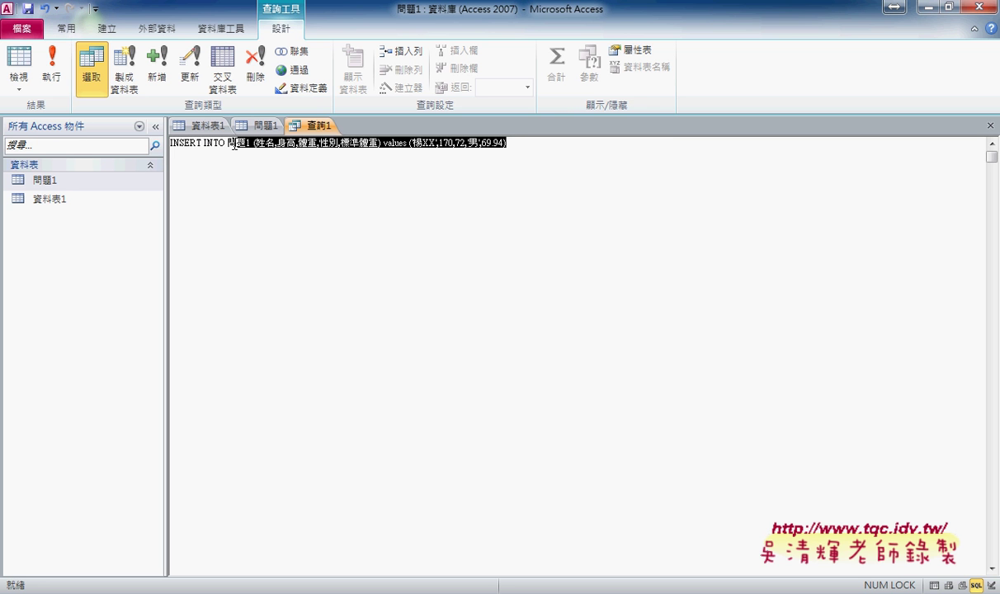
right_click(437, 198)
left_click(563, 172)
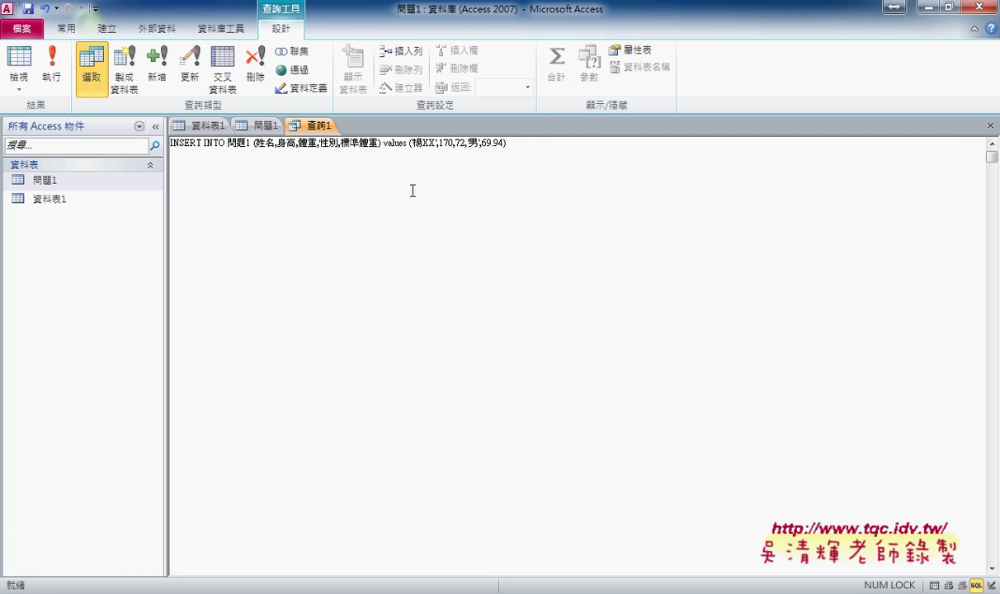
triple_click(173, 144)
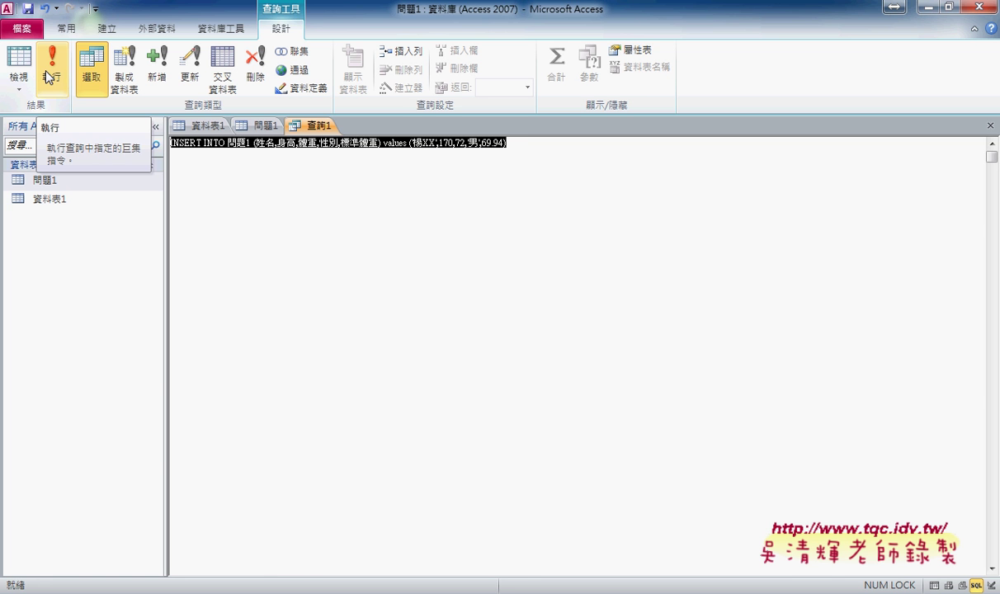
left_click(49, 77)
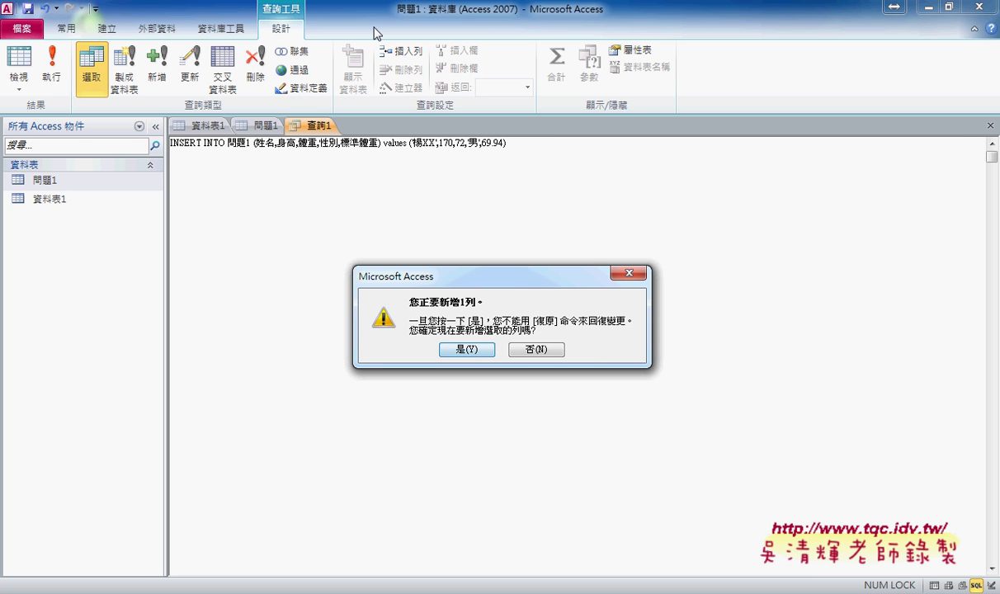
Step: Back out of the confirmation, retype the apostrophe beside 男, rerun, and dismiss the string syntax error
left_click(628, 274)
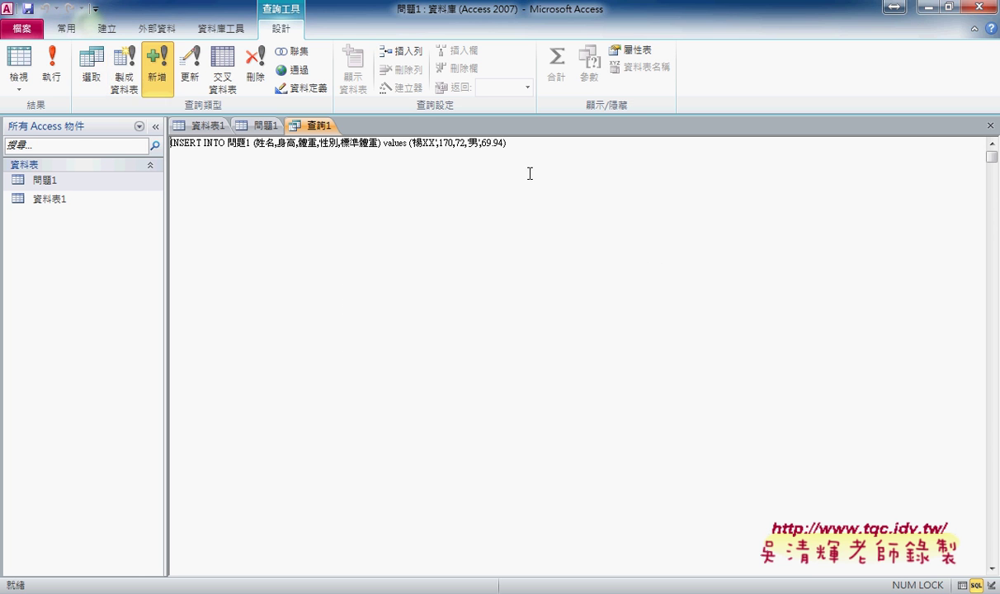
left_click(480, 142)
key("Left")
key("BackSpace")
type("'")
left_click(51, 74)
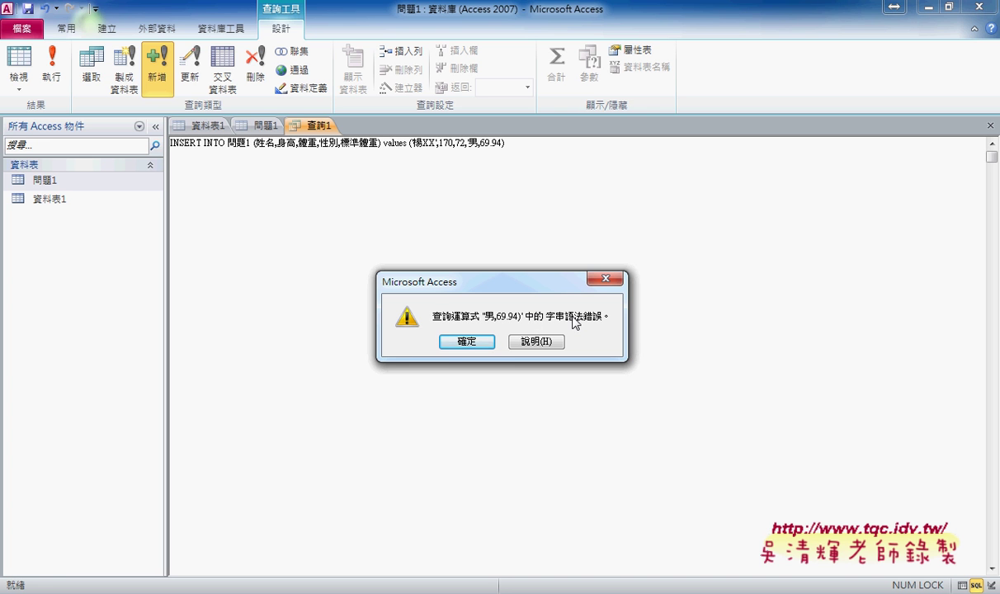
left_click(459, 342)
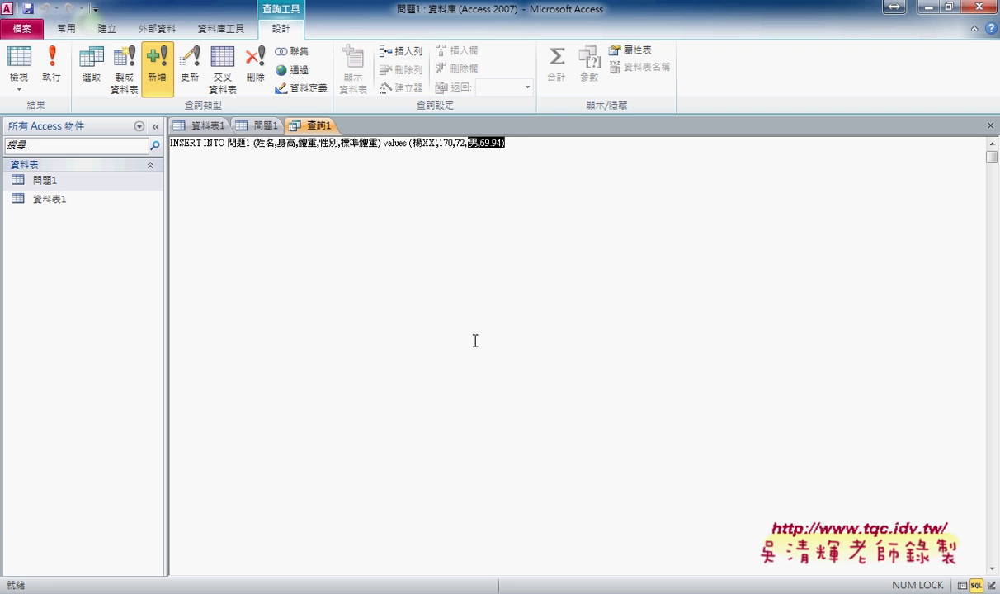
Step: Add the closing apostrophe so the value reads '男', rerun, and confirm appending the row
left_click(479, 145)
type("'男")
left_click(52, 66)
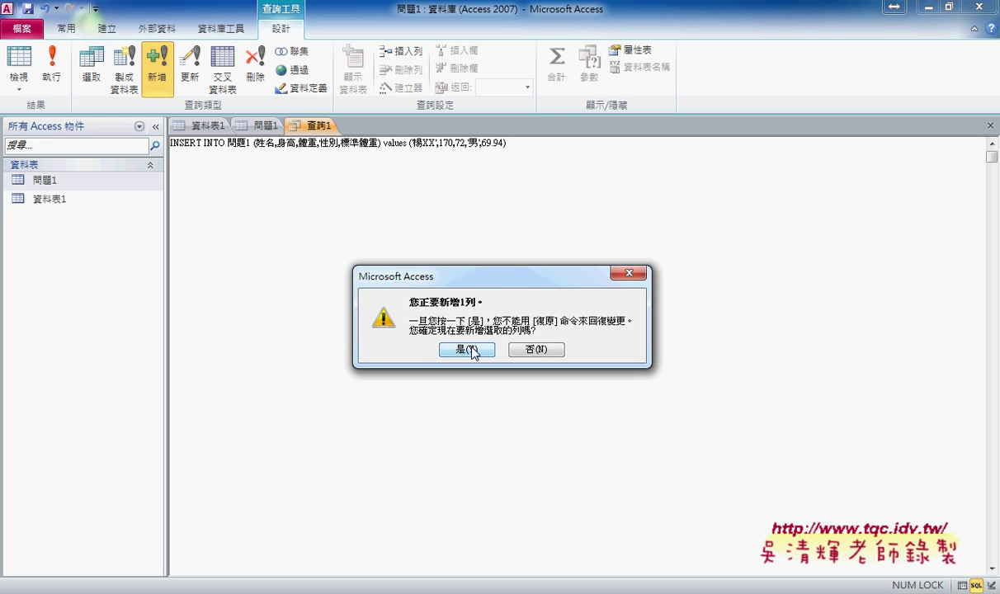
left_click(467, 349)
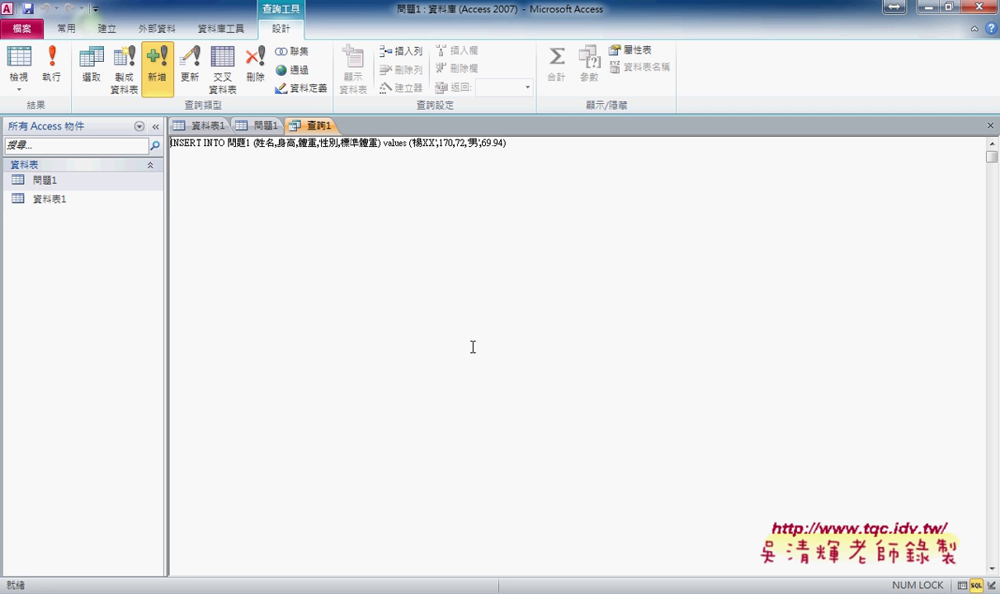
Step: Switch to the open 問題1 table datasheet
left_click(50, 184)
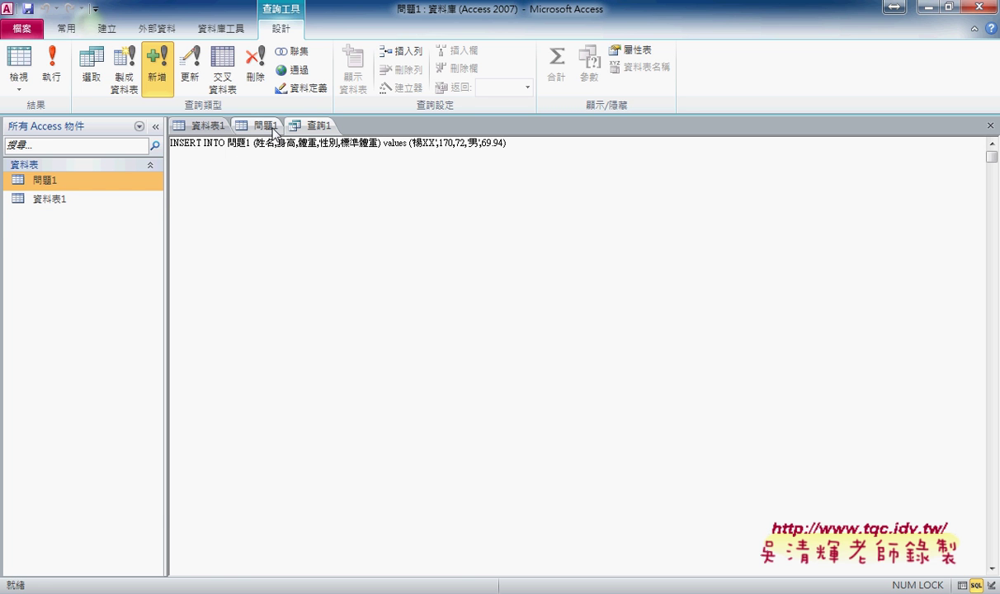
left_click(262, 130)
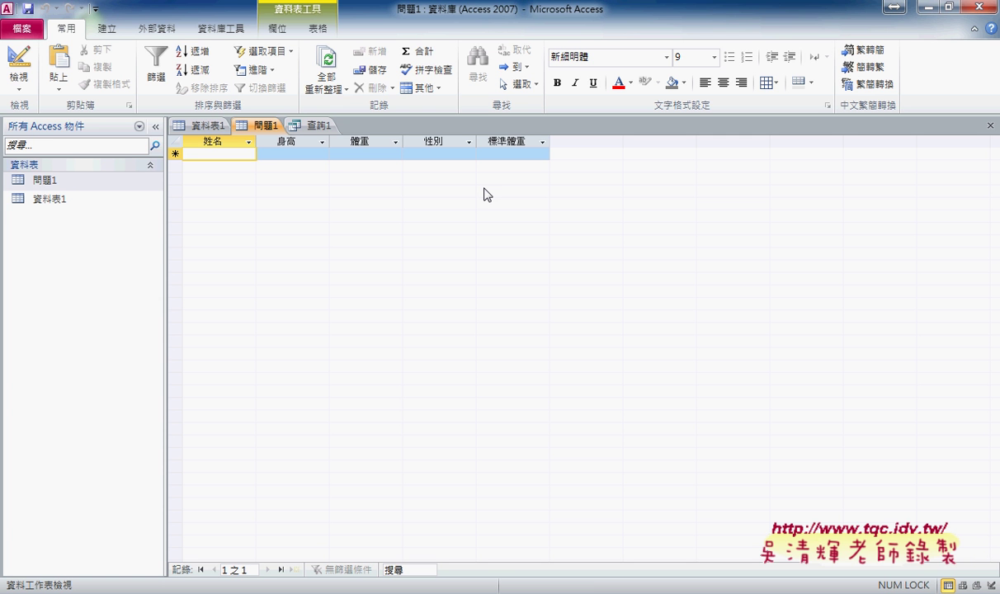
right_click(265, 131)
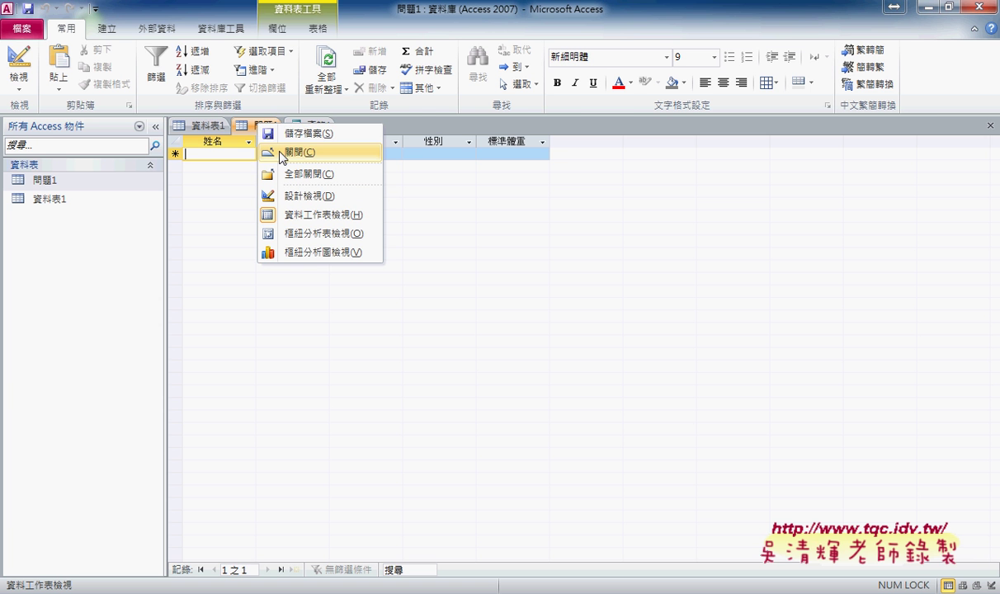
Step: Browse the ribbon tabs, then return to 常用 and expand the 全部重新整理 dropdown
left_click(162, 31)
left_click(310, 31)
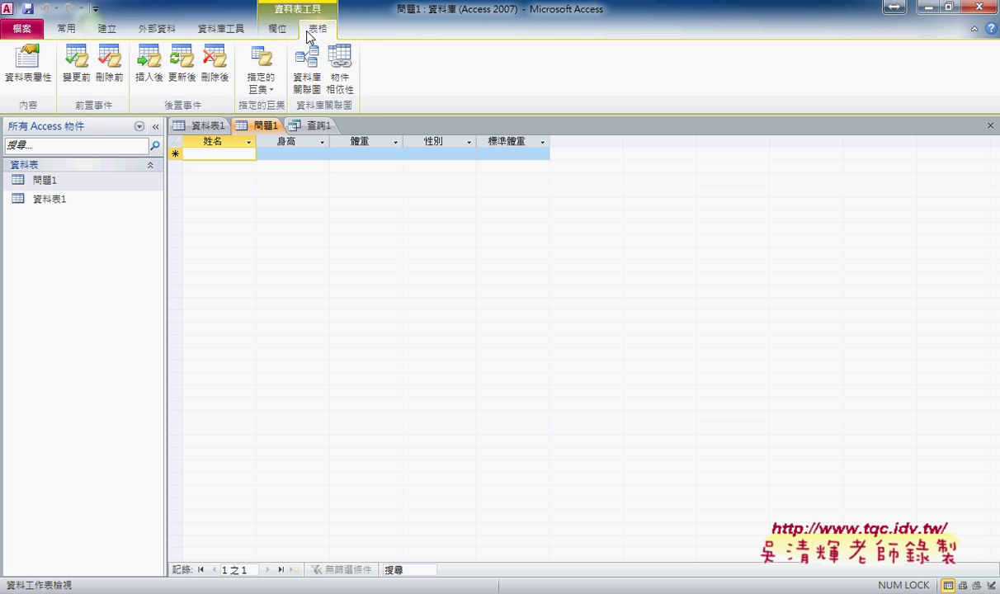
left_click(279, 30)
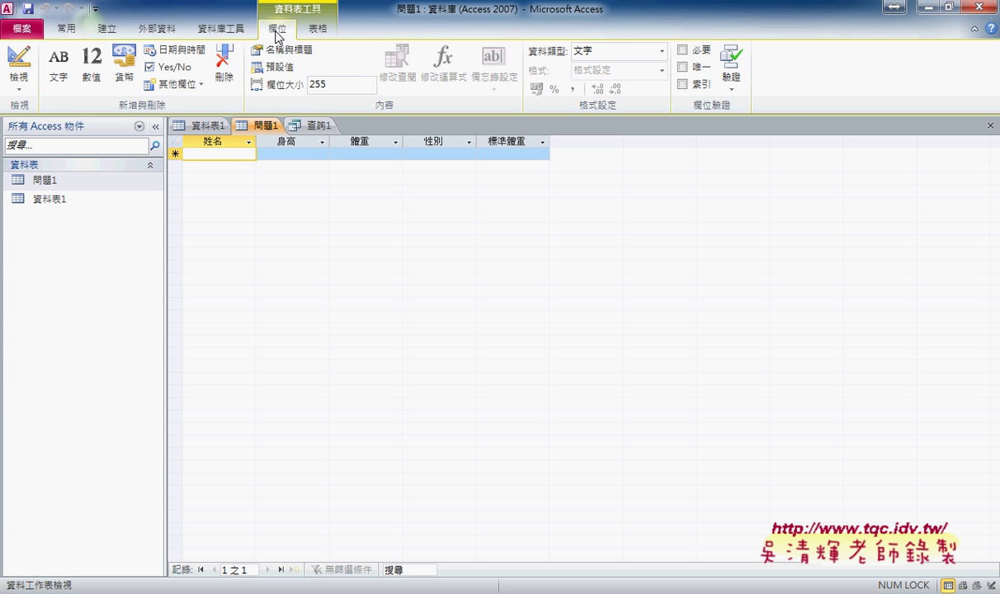
left_click(108, 30)
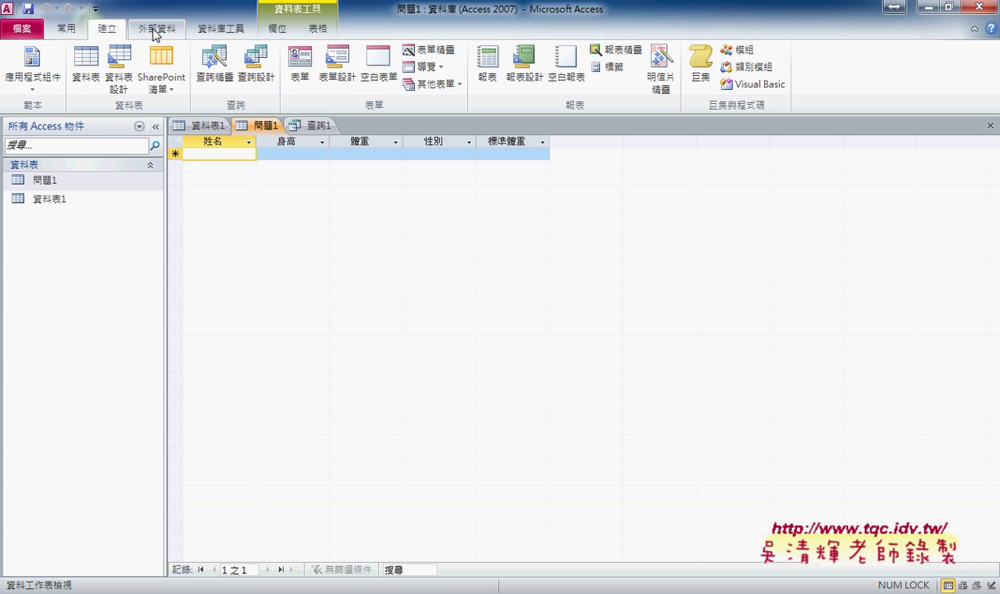
left_click(153, 31)
left_click(66, 29)
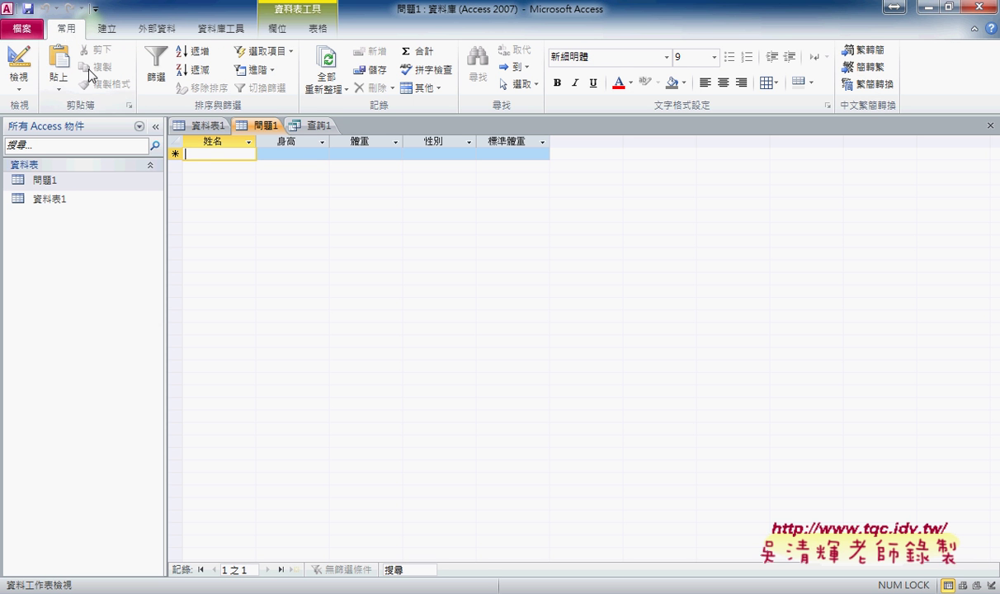
left_click(344, 90)
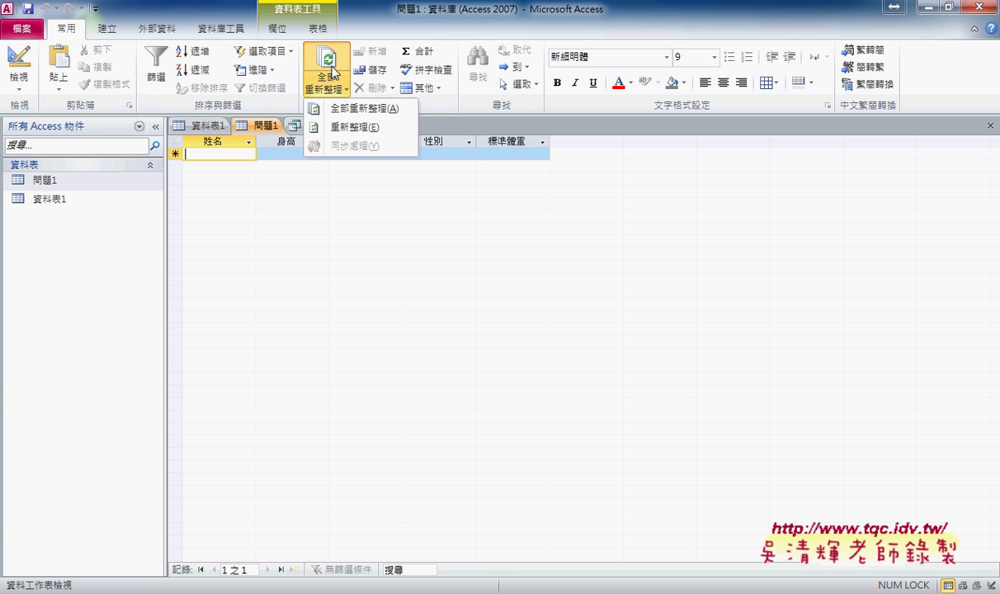
Step: Choose Refresh All so the new 170, 72, 男, 69.94 record shows in 問題1
left_click(327, 63)
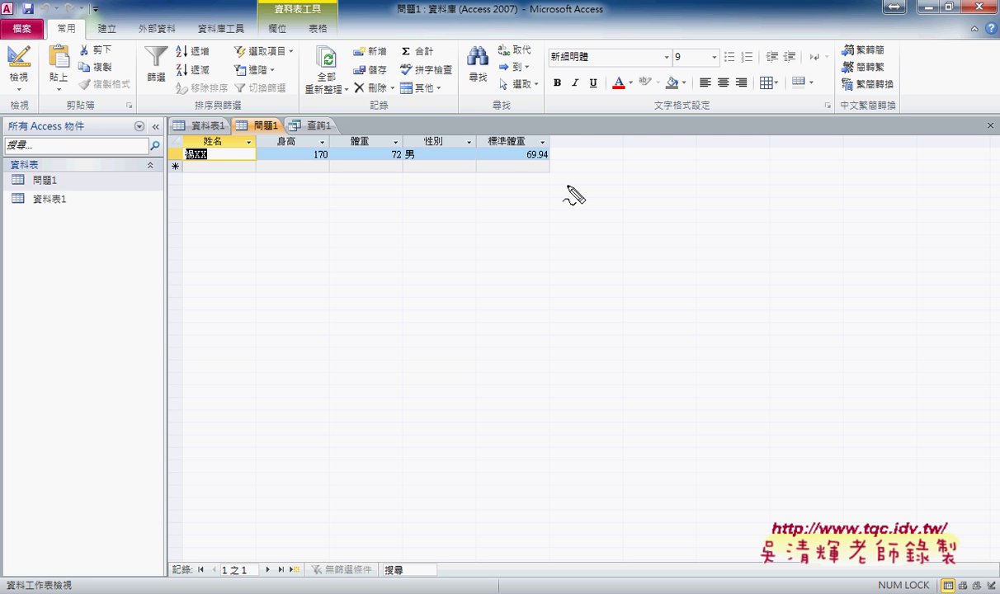
mouse_move(608, 216)
left_mouse_down()
mouse_move(641, 147)
mouse_move(649, 208)
mouse_move(645, 185)
left_mouse_up()
left_click_drag(668, 152, 668, 202)
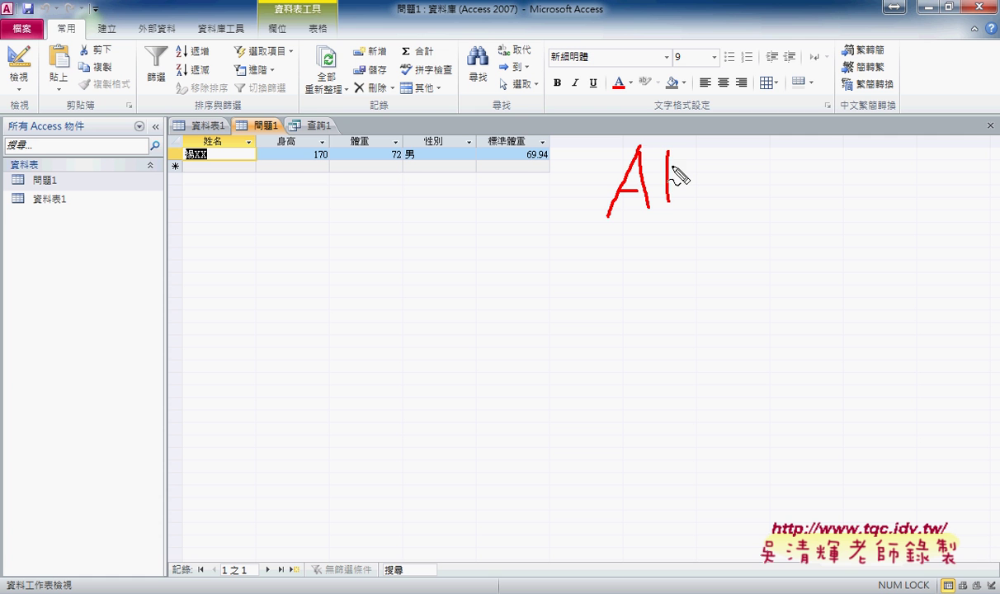
mouse_move(669, 152)
left_mouse_down()
mouse_move(691, 189)
mouse_move(669, 202)
left_mouse_up()
mouse_move(714, 153)
left_mouse_down()
mouse_move(706, 197)
mouse_move(729, 173)
mouse_move(715, 154)
left_mouse_up()
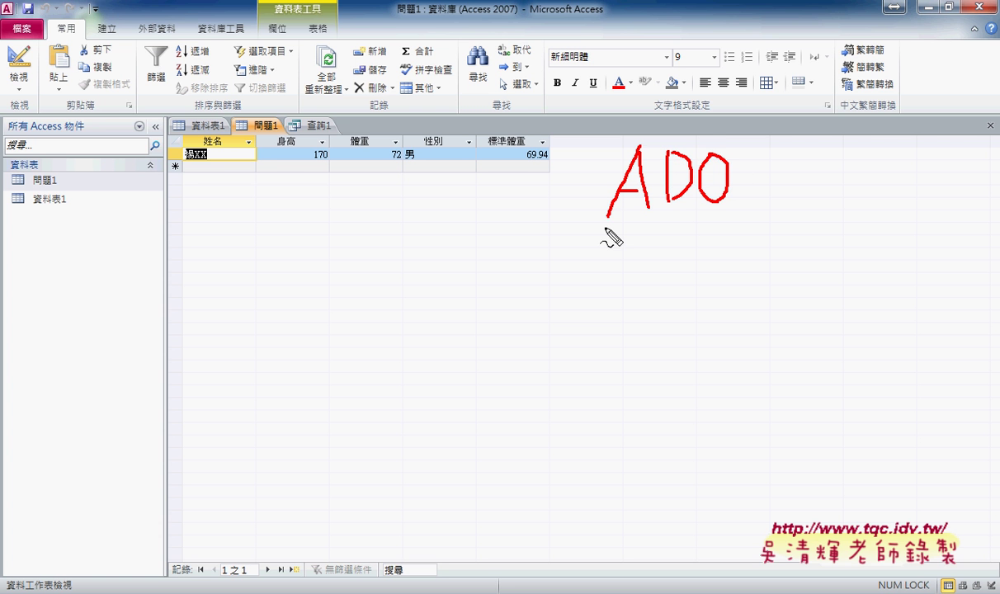
left_click_drag(605, 226, 745, 218)
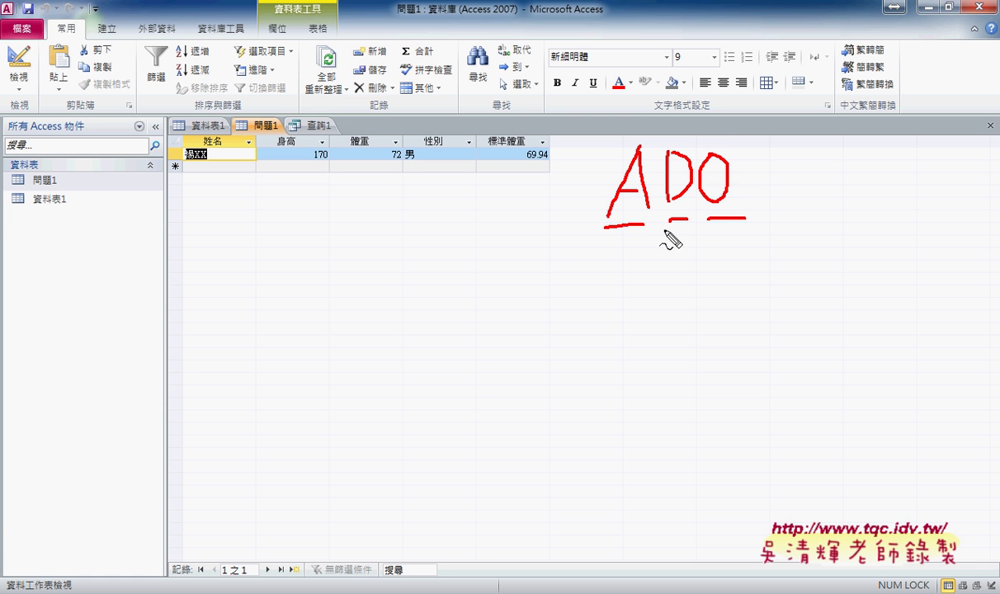
mouse_move(740, 229)
left_mouse_down()
mouse_move(598, 232)
mouse_move(723, 143)
mouse_move(755, 231)
mouse_move(803, 196)
mouse_move(794, 213)
left_mouse_up()
mouse_move(843, 170)
left_mouse_down()
mouse_move(826, 212)
mouse_move(876, 170)
mouse_move(885, 213)
left_mouse_up()
mouse_move(899, 165)
left_mouse_down()
mouse_move(916, 212)
mouse_move(947, 191)
mouse_move(941, 208)
mouse_move(979, 169)
mouse_move(984, 216)
mouse_move(983, 195)
left_mouse_up()
mouse_move(558, 210)
left_mouse_down()
mouse_move(592, 210)
mouse_move(584, 220)
left_mouse_up()
mouse_move(487, 187)
left_mouse_down()
mouse_move(534, 183)
mouse_move(503, 228)
mouse_move(532, 224)
mouse_move(528, 205)
left_mouse_up()
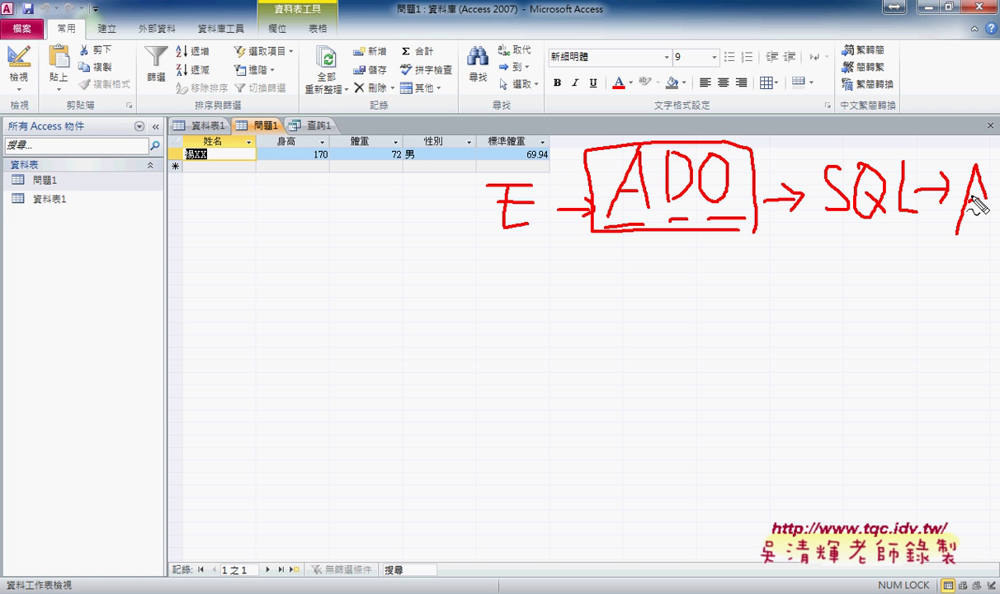
key("Escape")
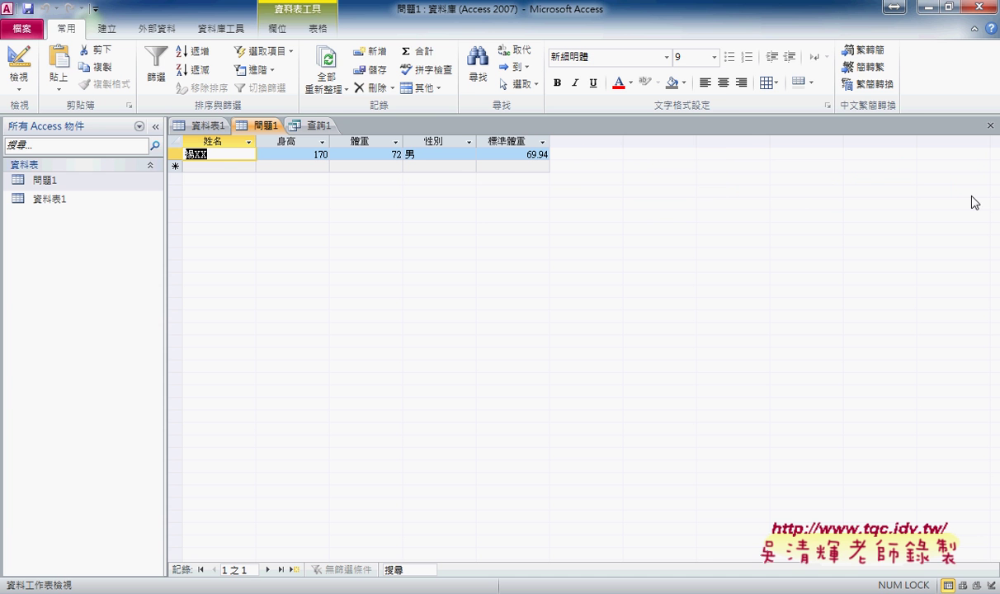
key("alt+Tab")
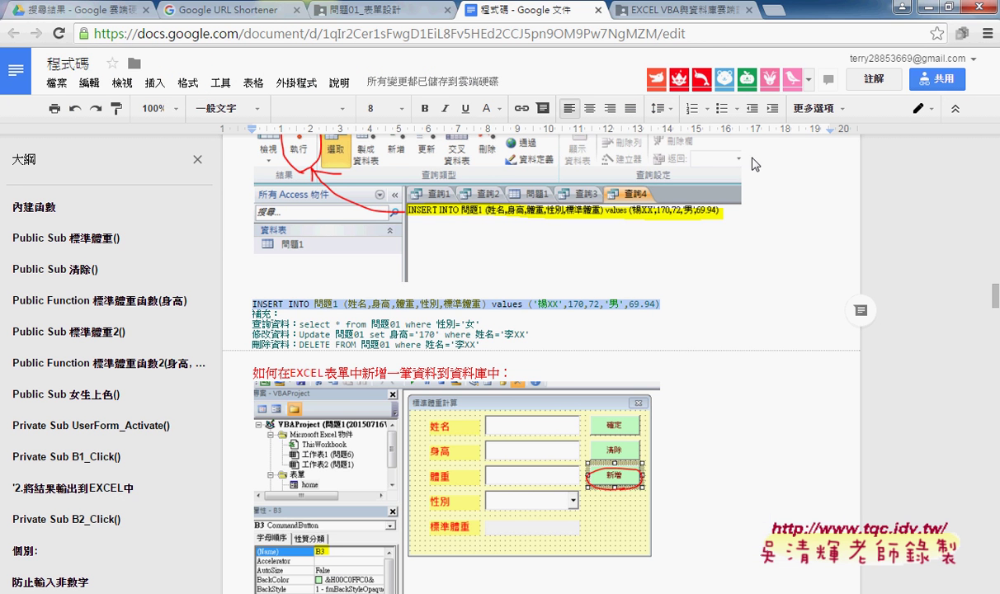
left_click(930, 10)
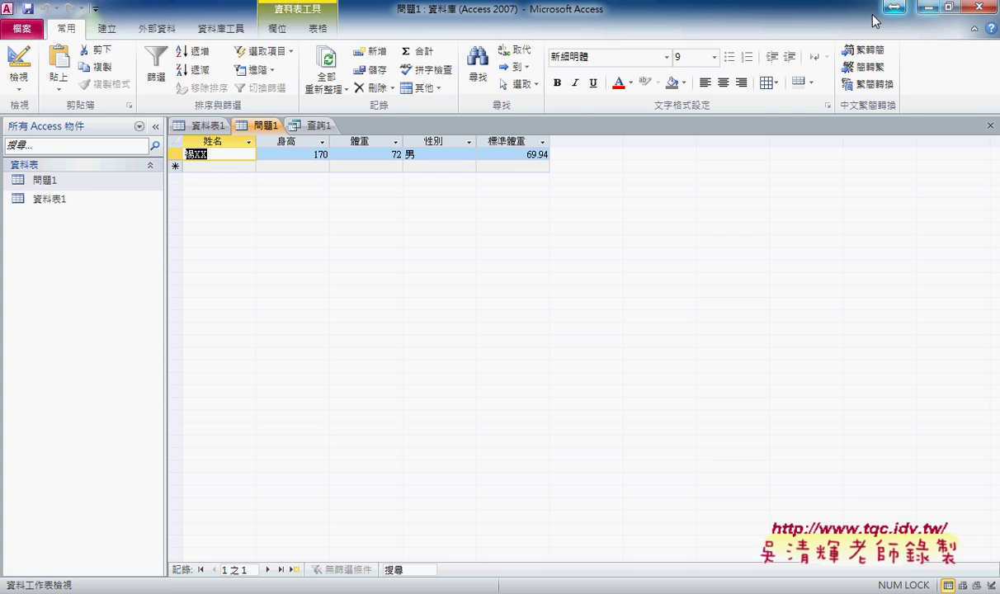
Step: Create a blank query 查詢2 in Query Design with no tables and view it as SQL
left_click(108, 30)
left_click(241, 68)
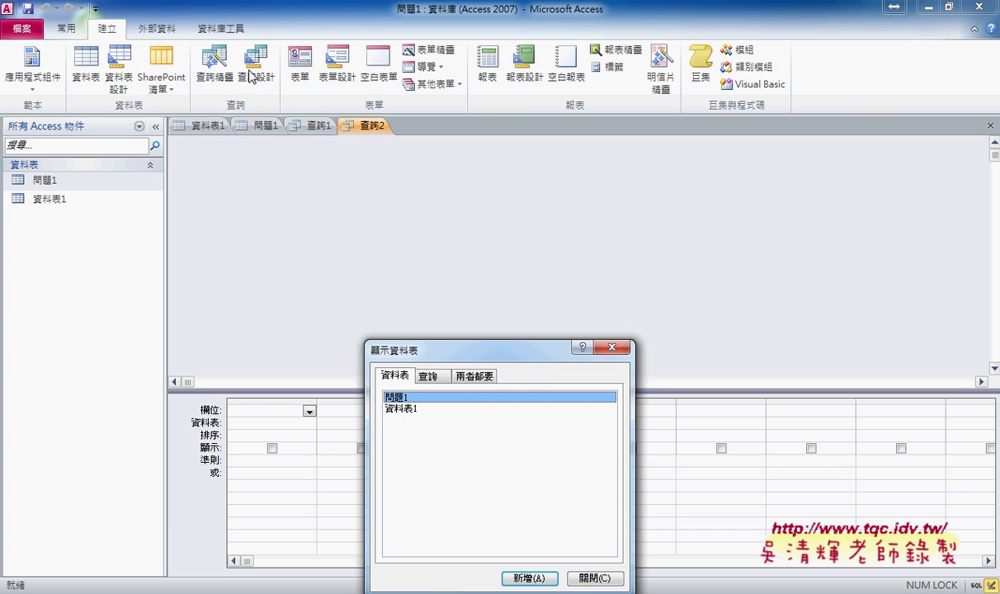
left_click(612, 347)
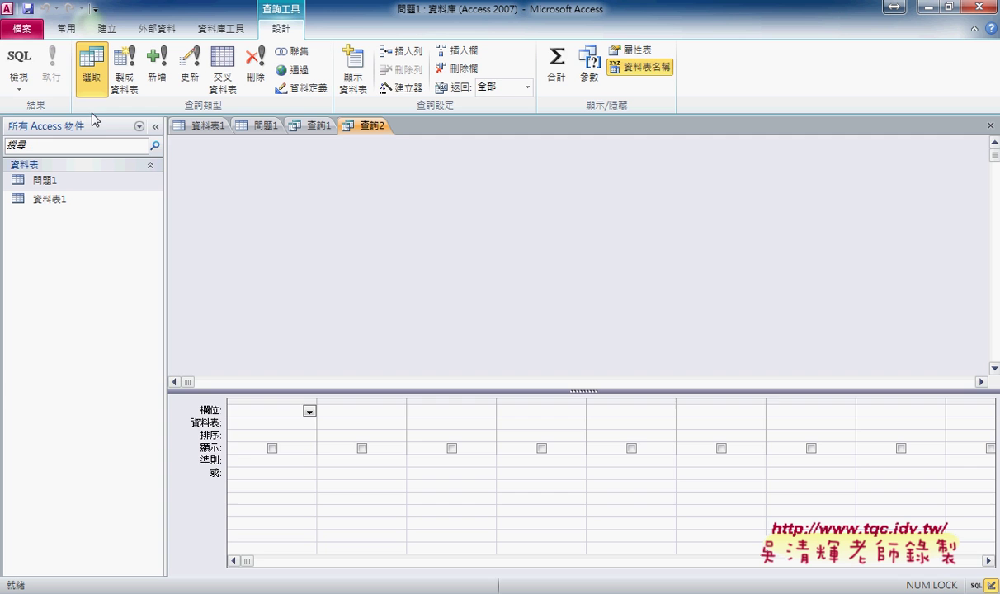
left_click(20, 60)
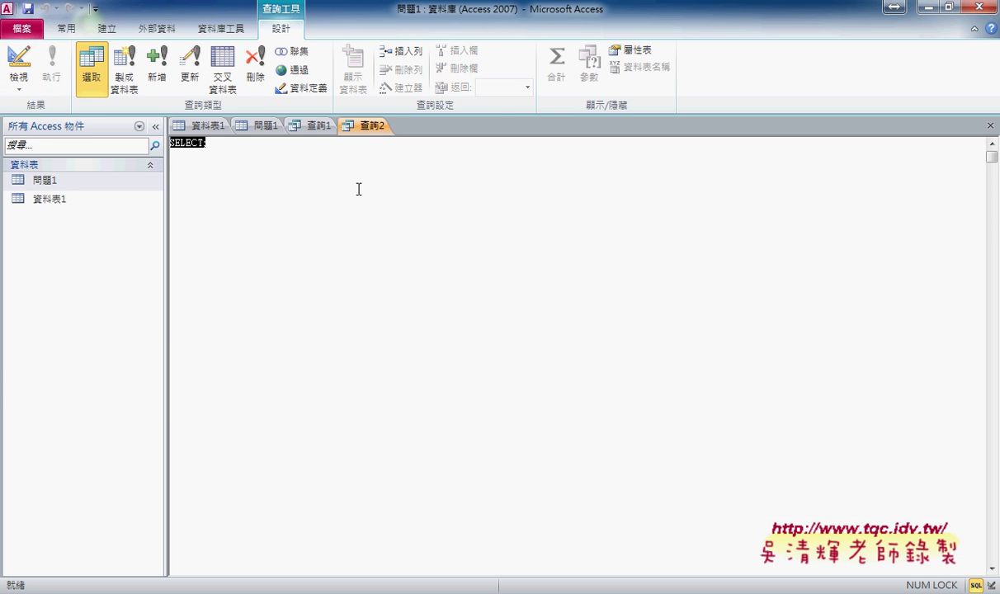